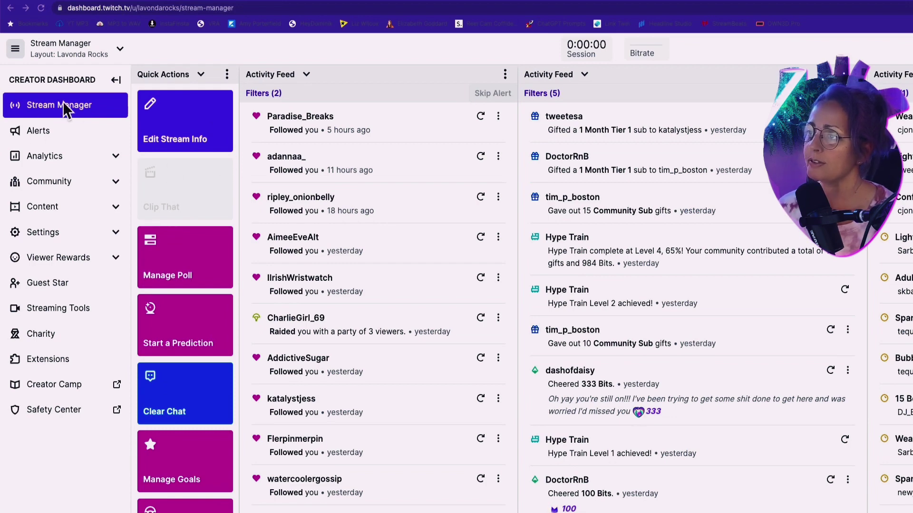
Step: Create a new alert box named 'Test' from the Alerts page
click(39, 133)
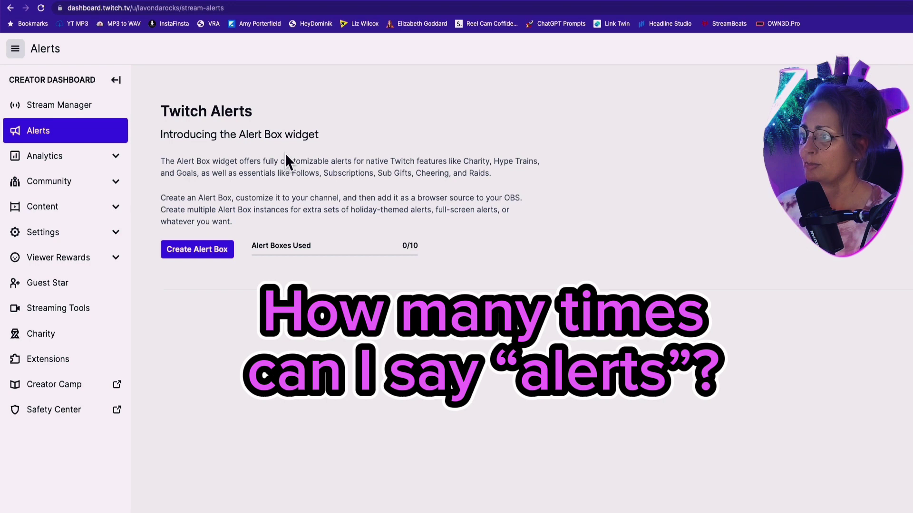
click(198, 251)
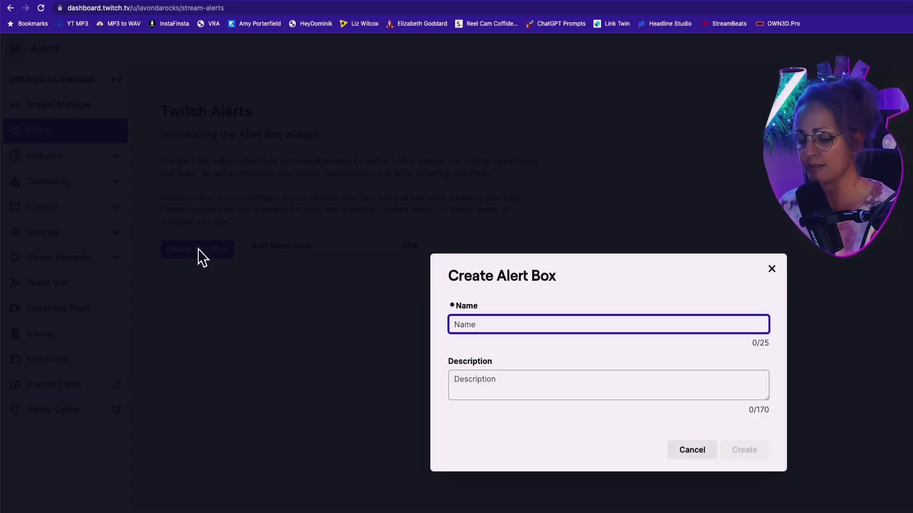
text(Test)
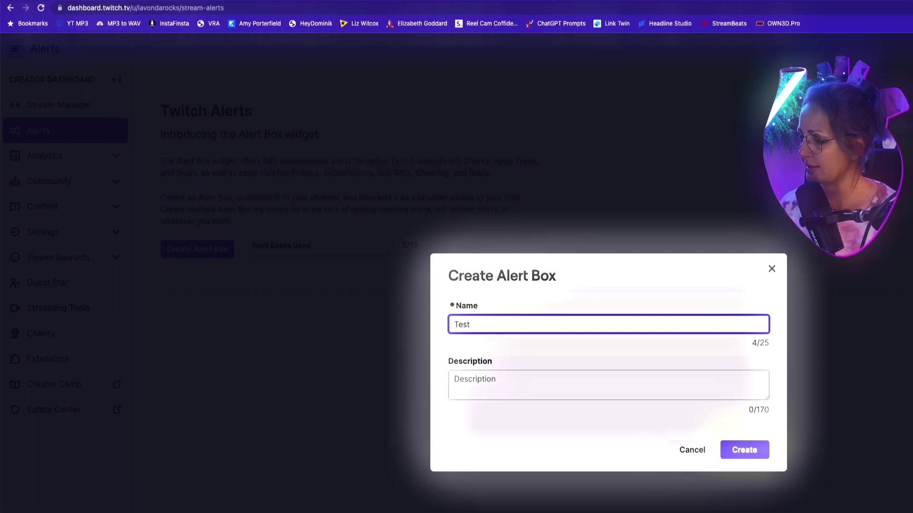
key(Return)
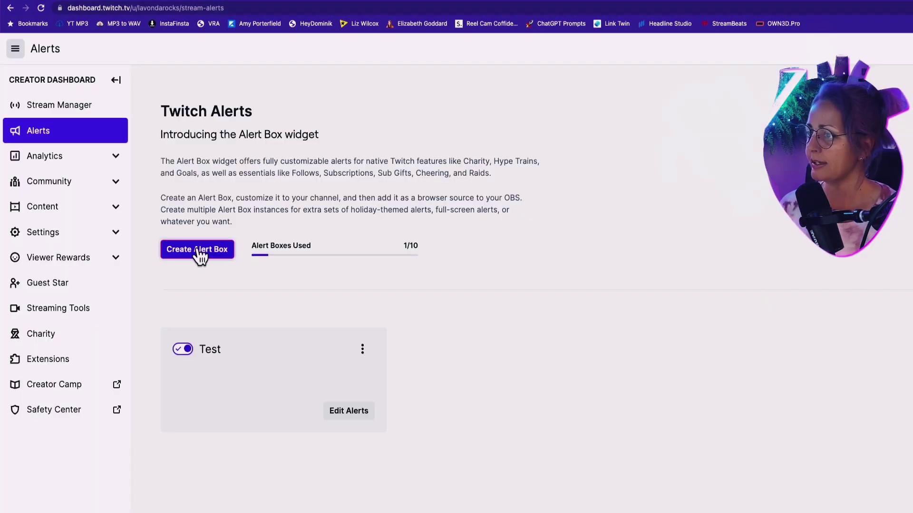
Step: Open the Test alert box's editor and collapse then re-expand its Follows variants
click(354, 417)
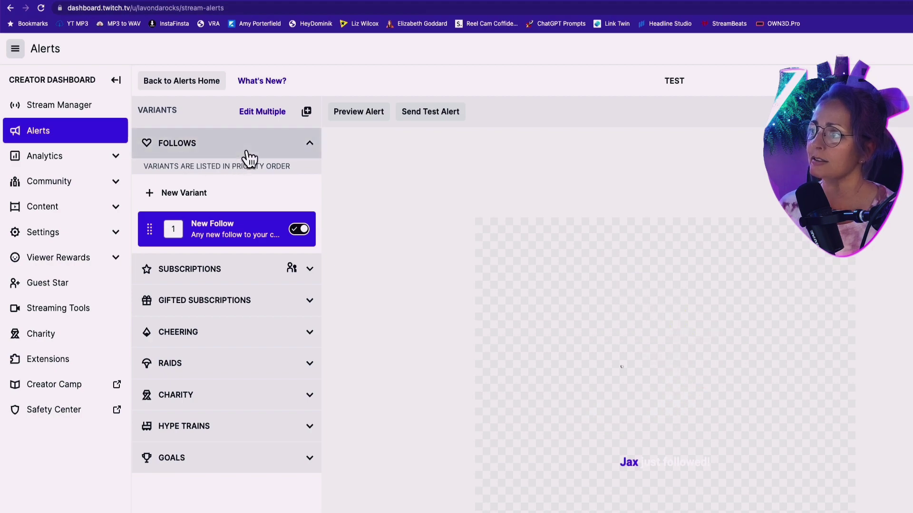
click(219, 149)
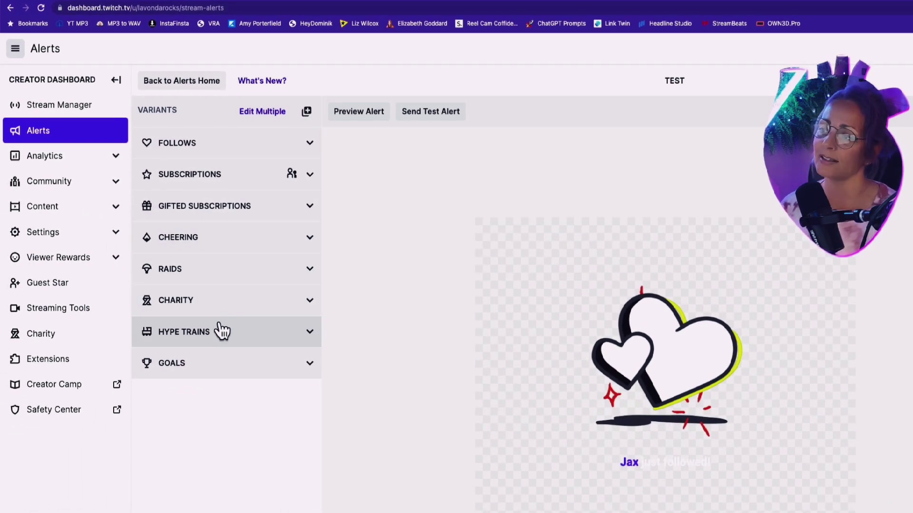
click(231, 154)
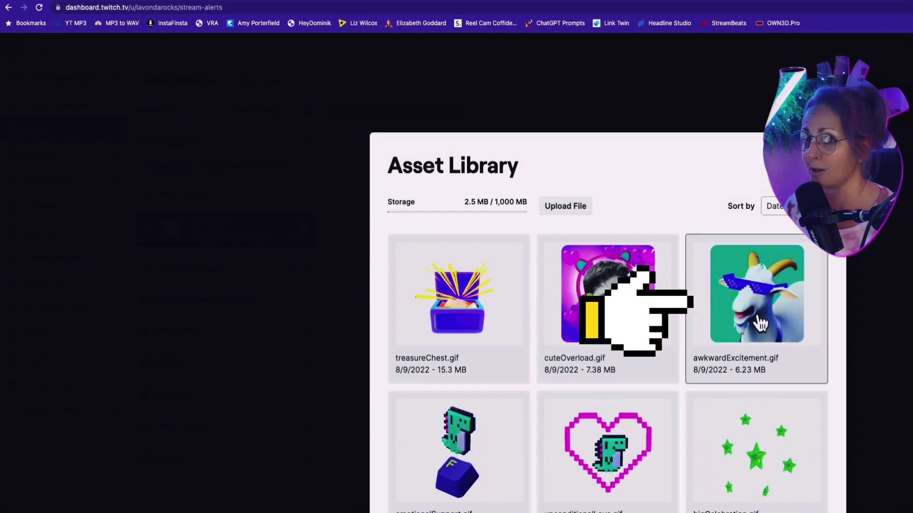
Step: Set awkwardExcitement.gif from the Asset Library as the follow alert's image
click(759, 323)
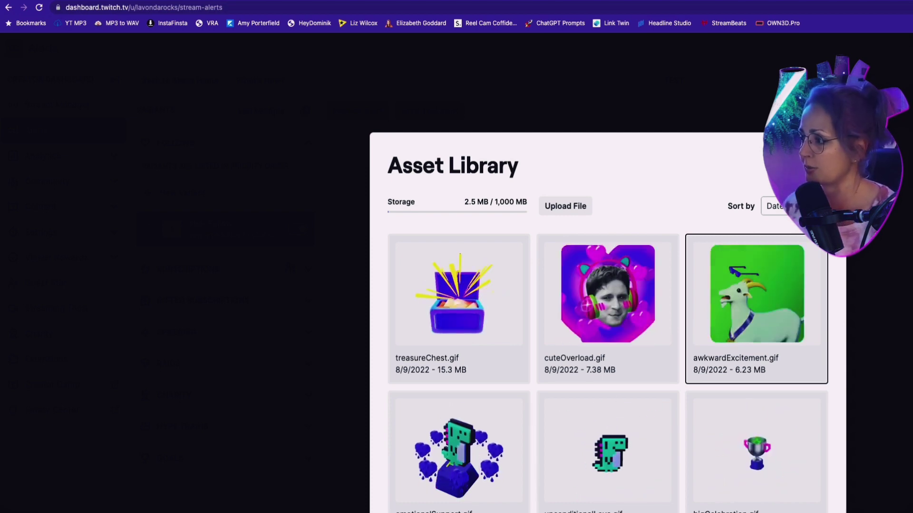
click(758, 509)
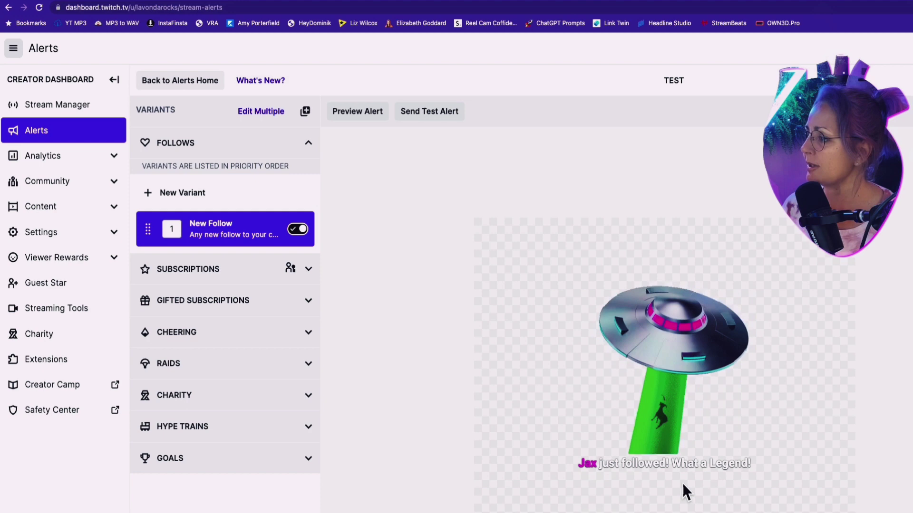
Step: Replay the follow alert preview with the new awkwardExcitement.gif animation
click(364, 112)
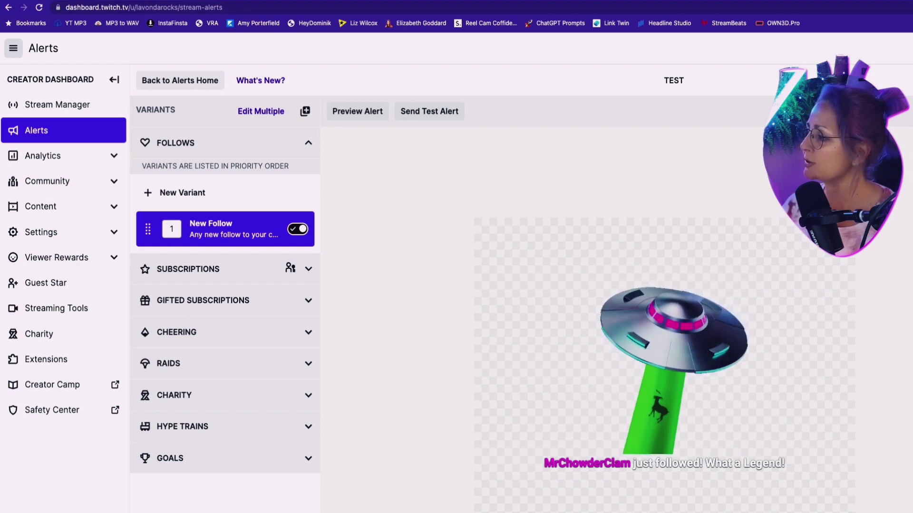
Step: Replay the follow alert preview once more
click(357, 123)
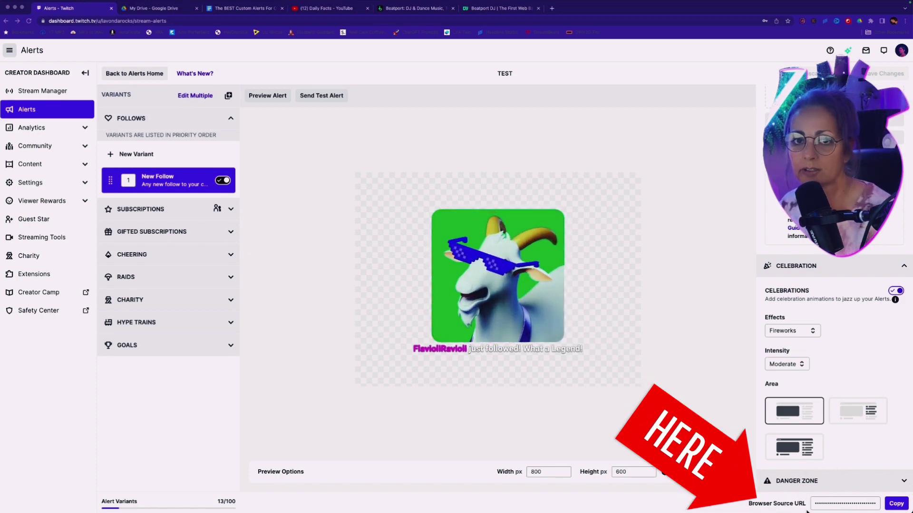
Step: Copy the Test box's browser source URL and add a new source to the OBS scene
click(897, 504)
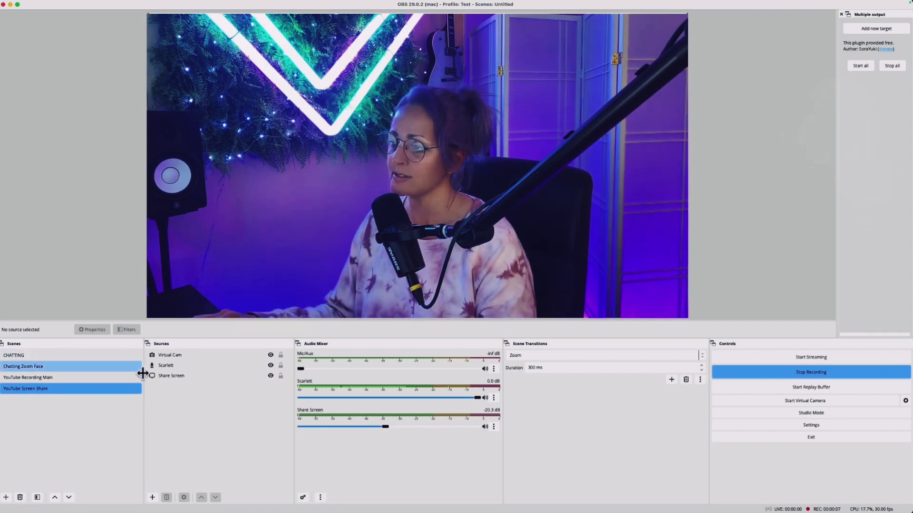
click(152, 497)
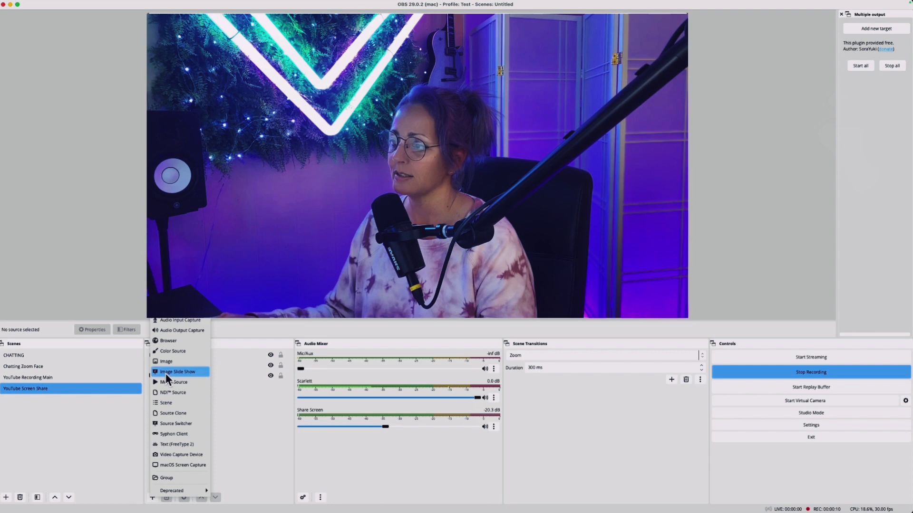
click(169, 344)
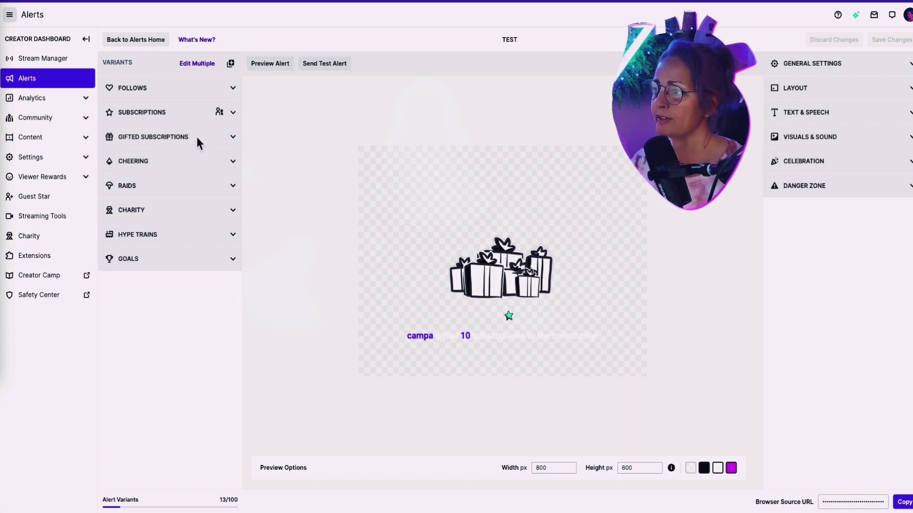
Step: Expand the Gifted Subscriptions variants of the Test alert box
click(221, 139)
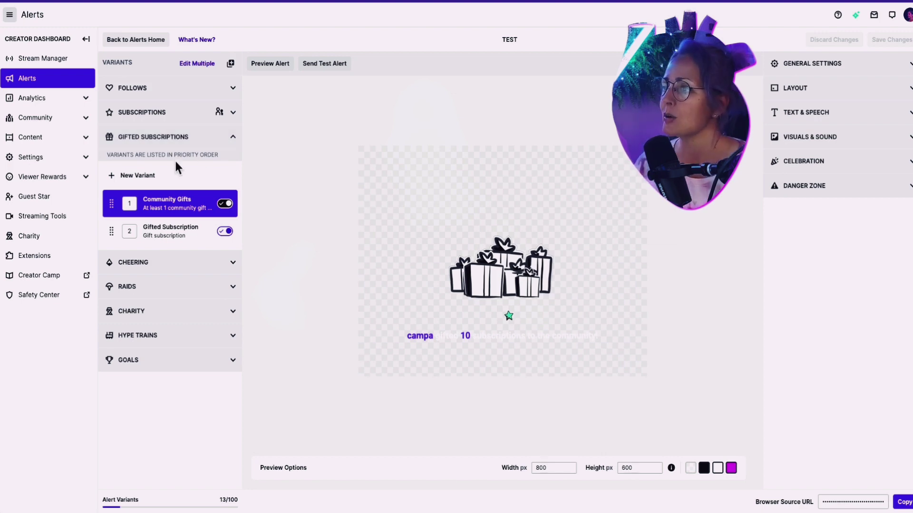
Step: Add a gifted-sub variant named '5 pack' with the Community gift sub exactly condition
click(132, 176)
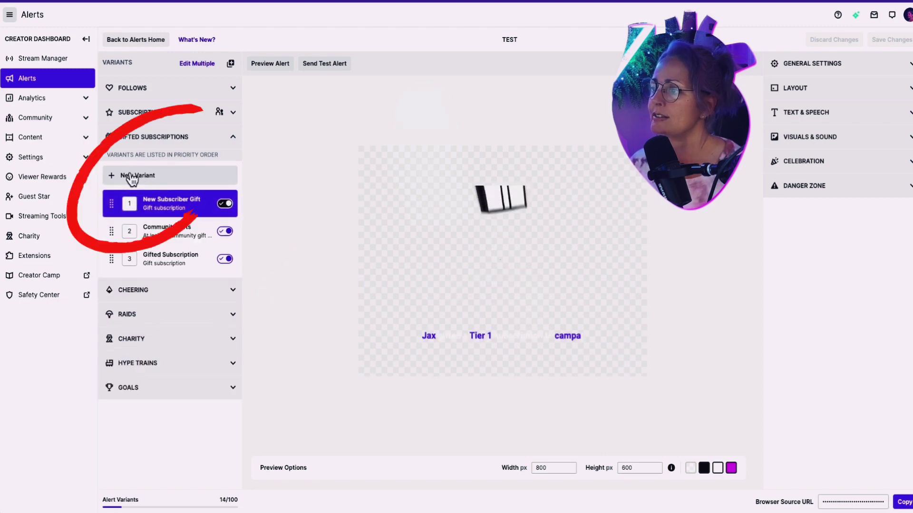
click(765, 76)
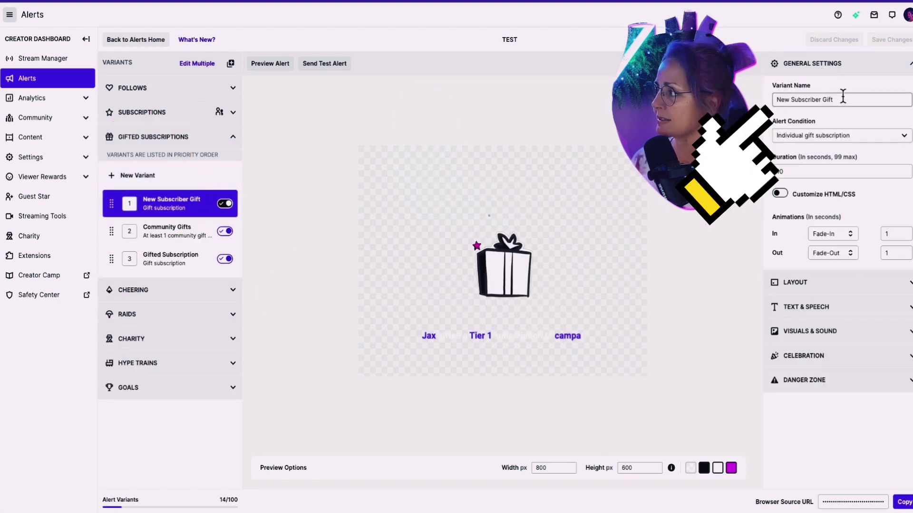
drag(842, 99, 775, 99)
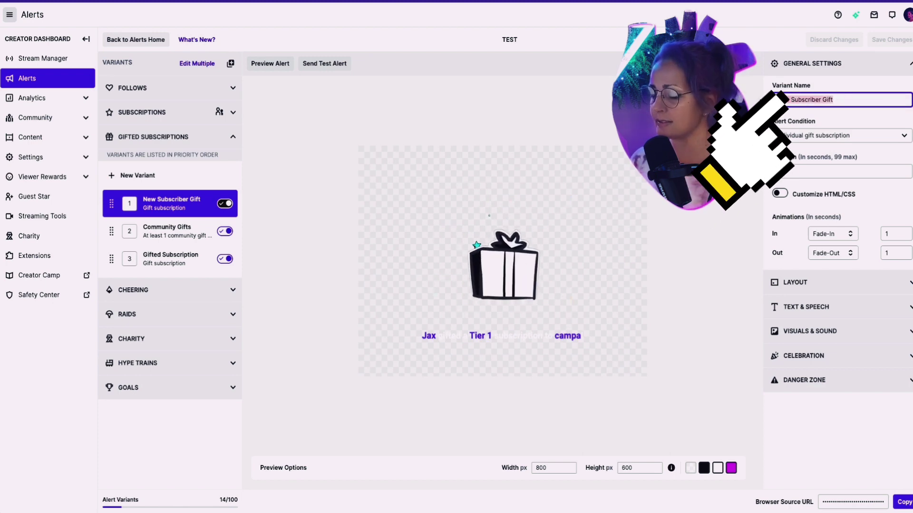
text(5 pack)
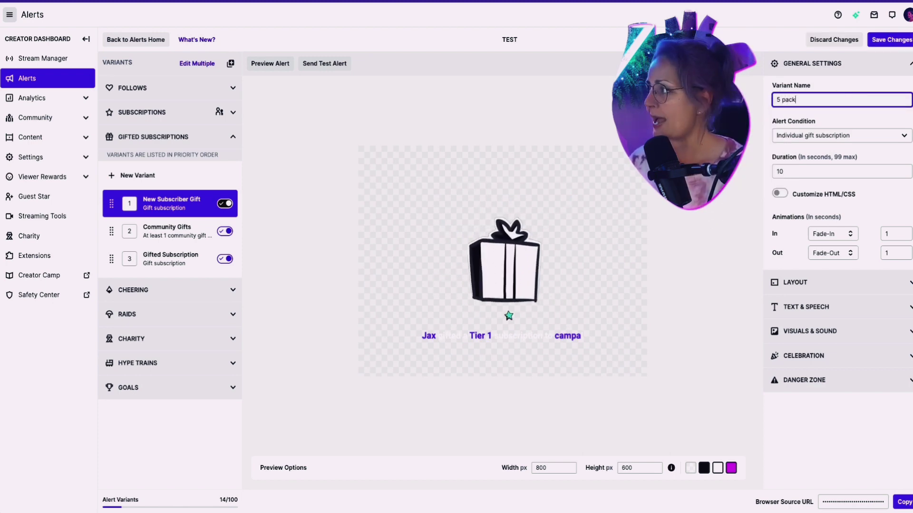
click(813, 137)
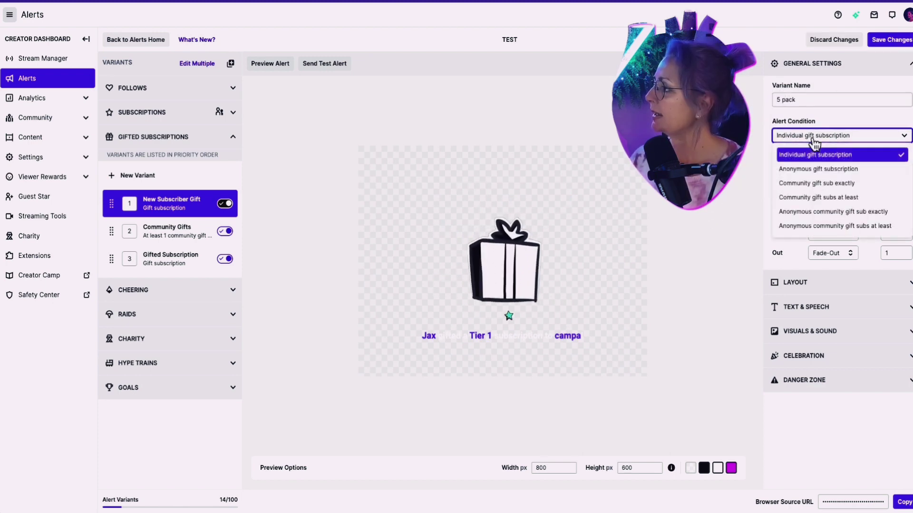
click(811, 184)
click(789, 171)
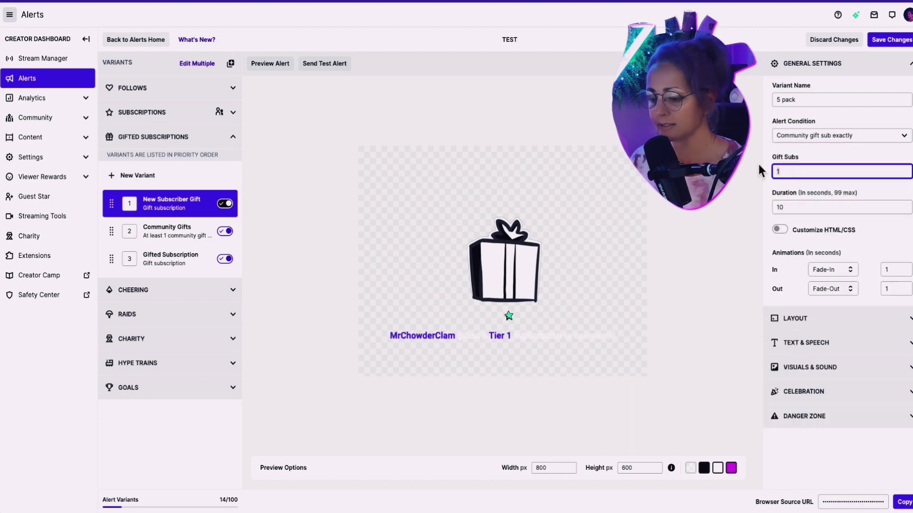
click(805, 342)
click(846, 148)
Step: Edit the message to mention the 5 pack and add 'Make sure you say thanks and show off your BUSH'
key(BackSpace)
text(5 p)
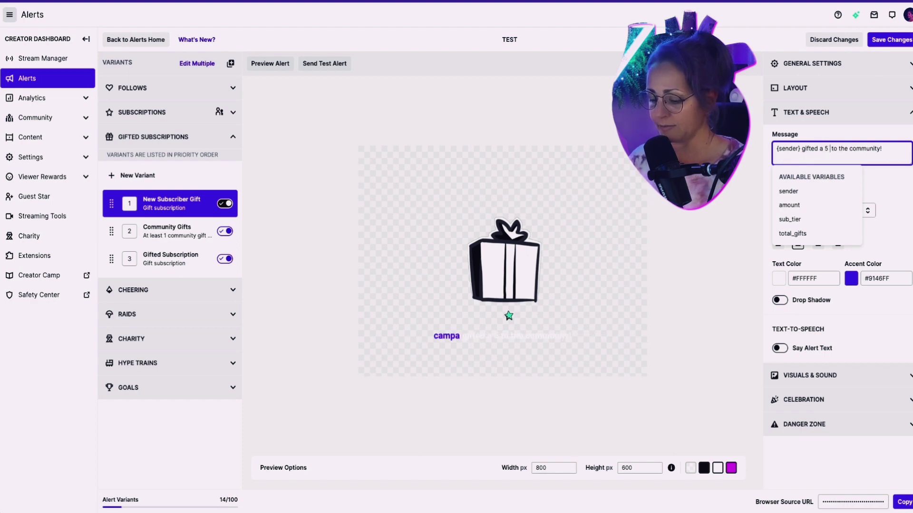
text(ack)
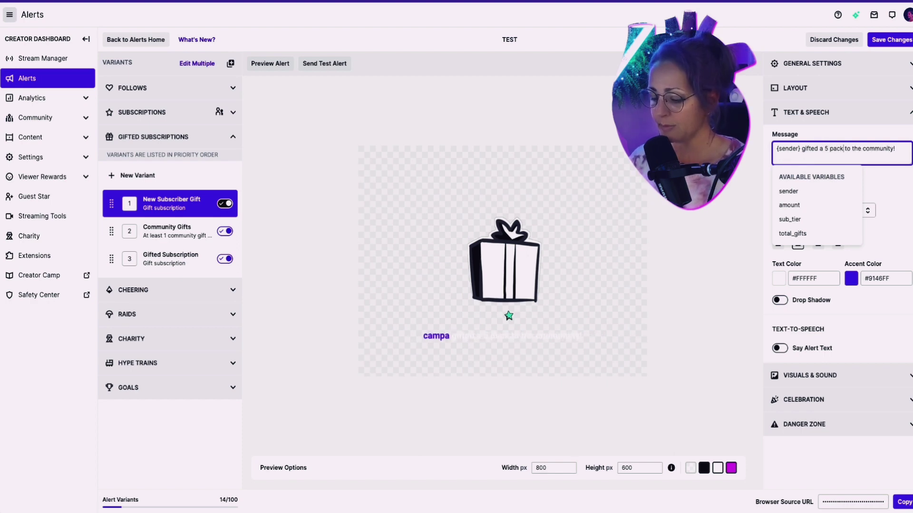
click(893, 151)
text(Make sure you s)
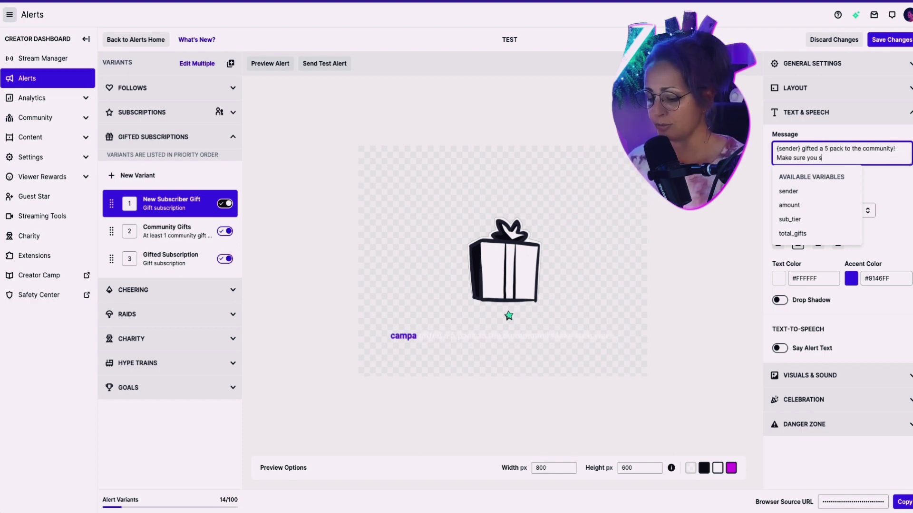
text(ay thanks and show)
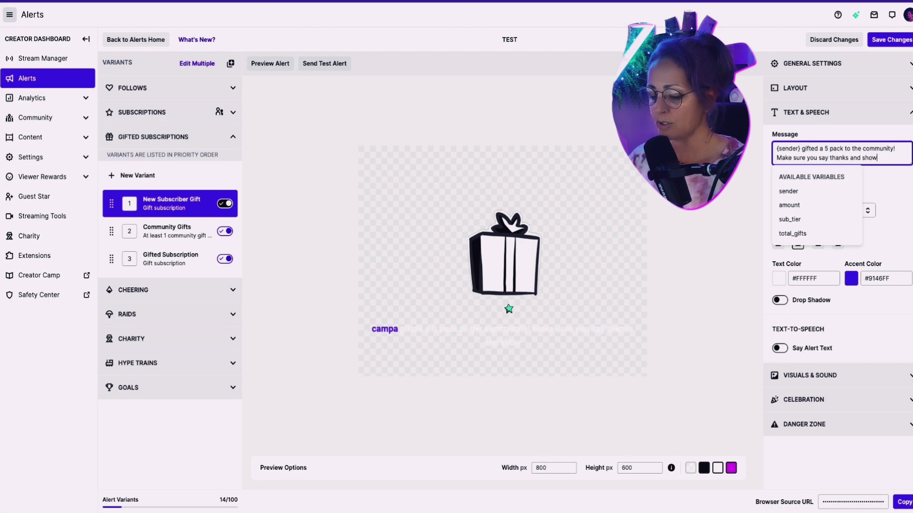
text( off your BUSH!)
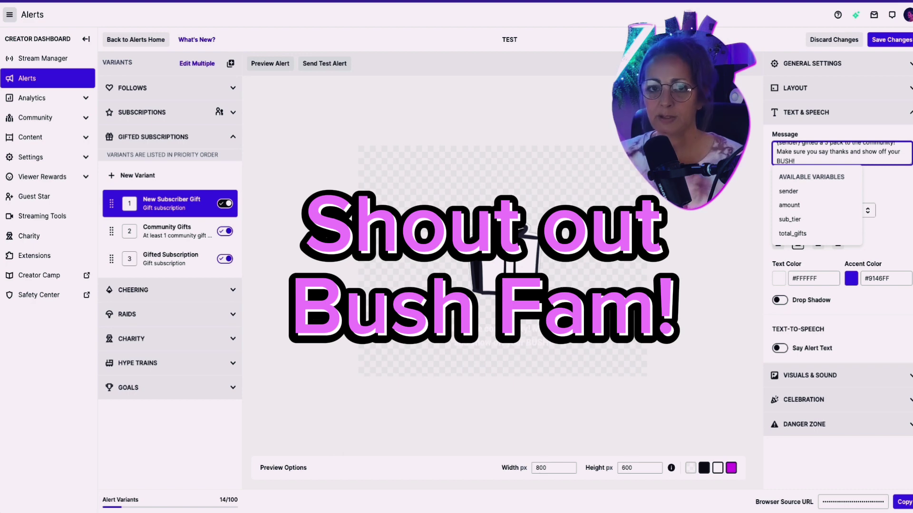
key(Escape)
click(887, 175)
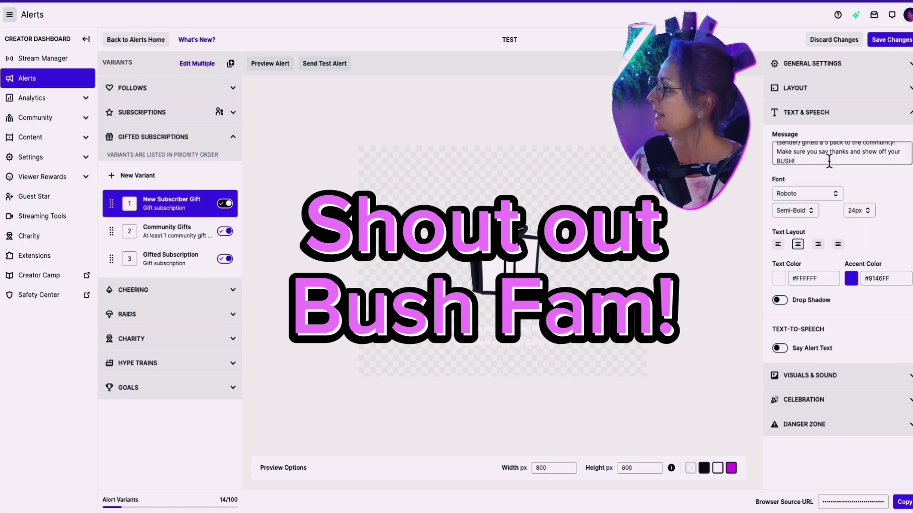
Step: Set the accent colour to magenta #FE45FF and turn on Drop Shadow and Say Alert Text
click(851, 278)
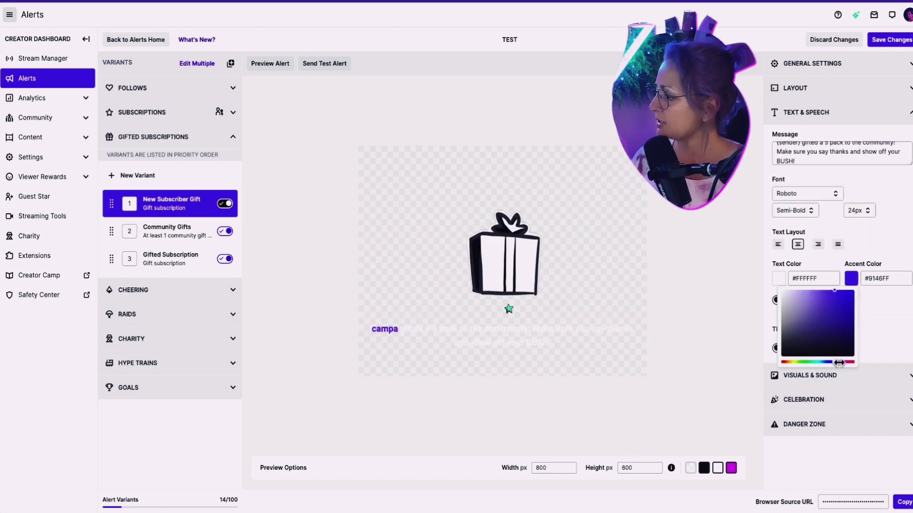
drag(839, 362, 842, 362)
click(881, 339)
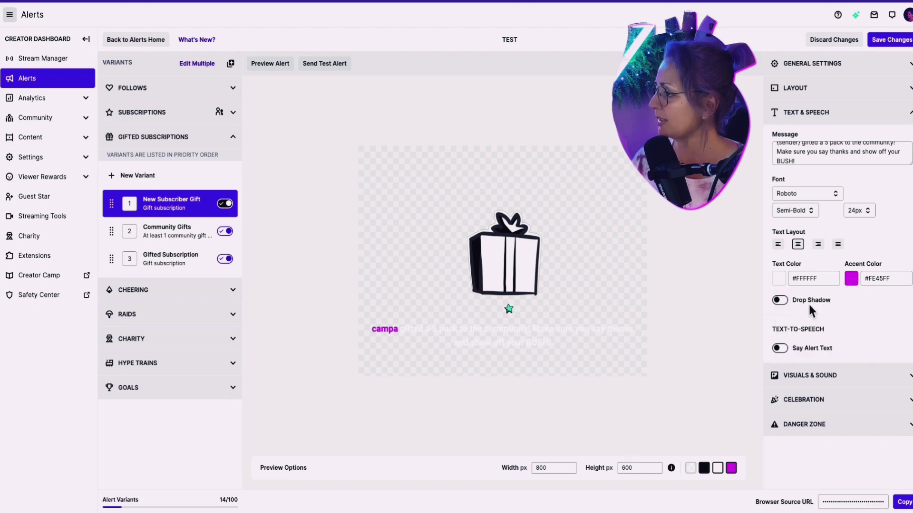
click(780, 301)
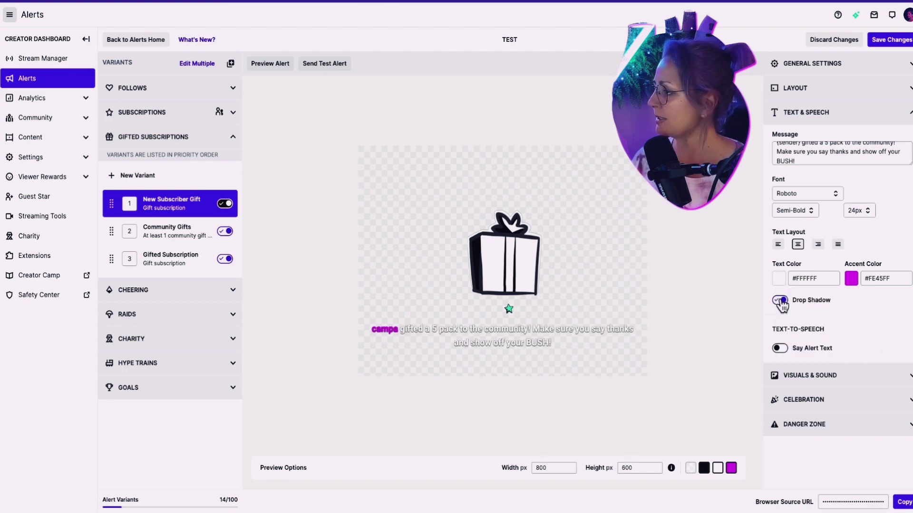
click(780, 349)
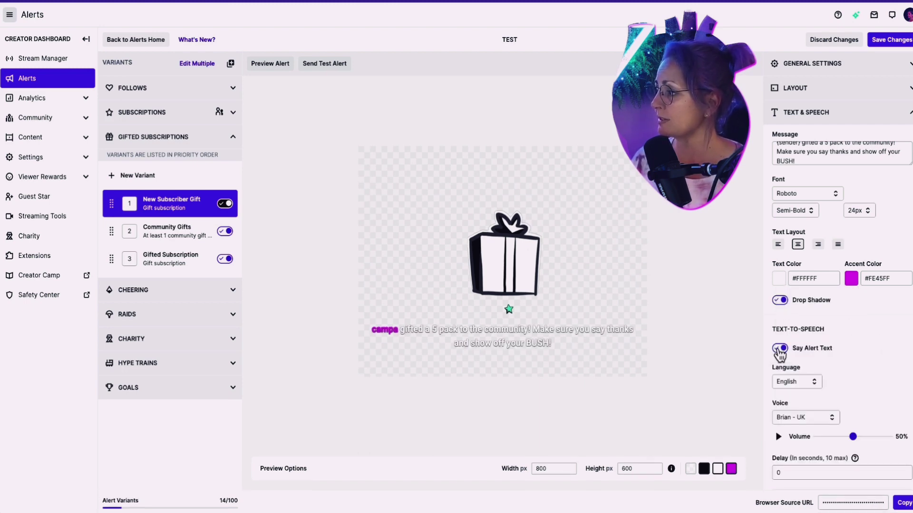
Step: Set the text-to-speech voice to Nicole - Australia, sampling Amy - UK along the way
scroll(782, 356, down, 2)
click(800, 356)
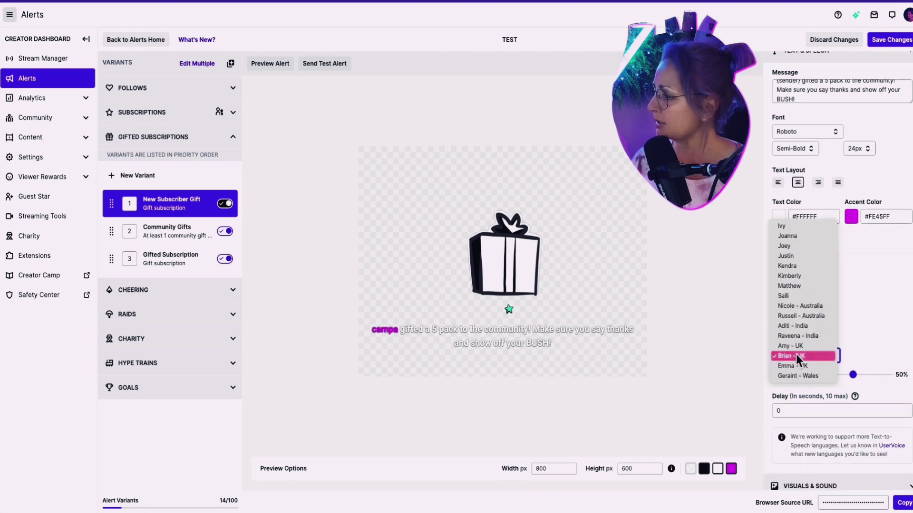
click(787, 346)
click(779, 375)
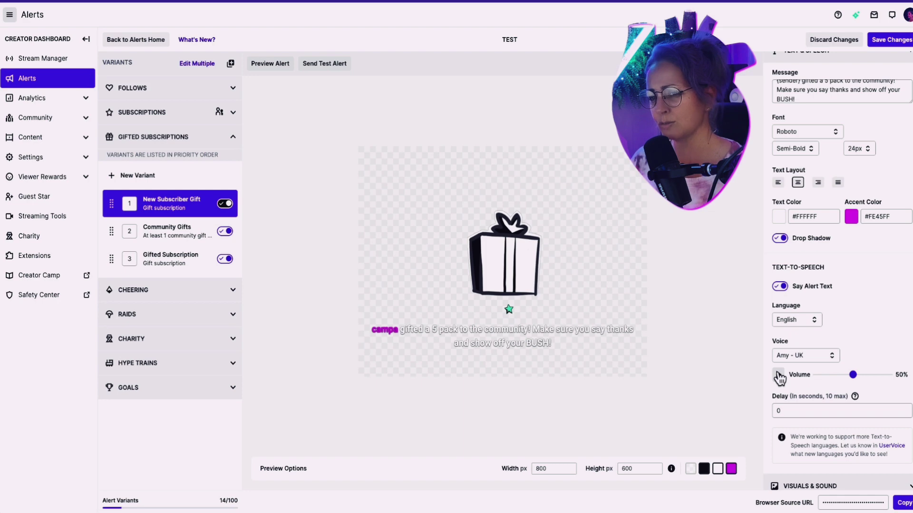
click(813, 356)
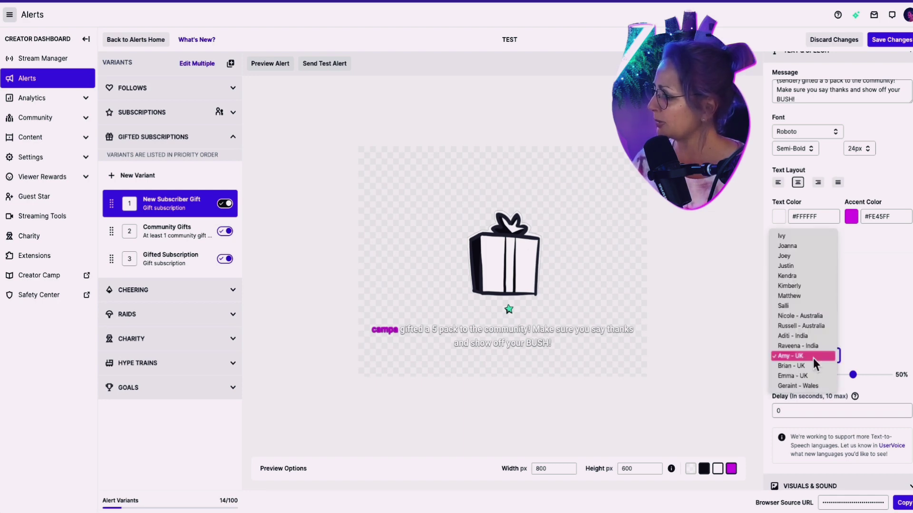
click(811, 317)
click(779, 376)
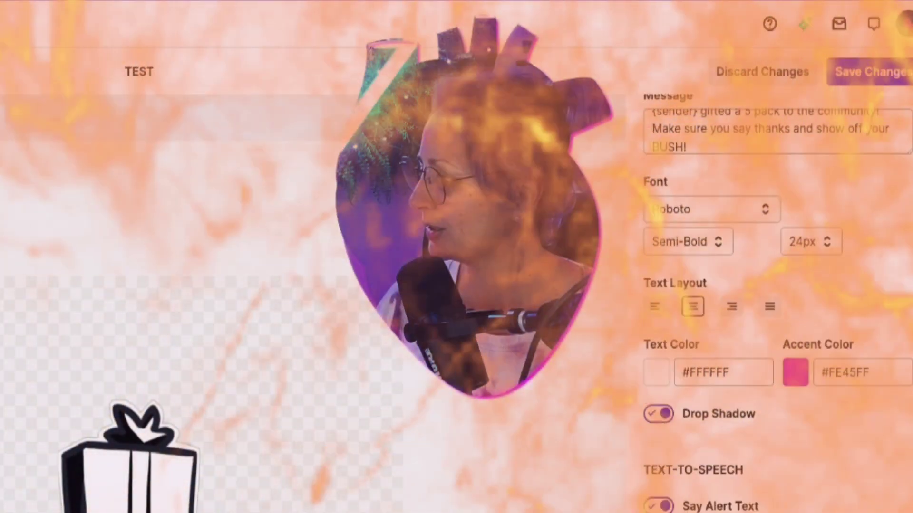
Step: Upload Eyebrow-raise-unscreen.gif as the gift alert's image under Visuals & Sound
scroll(846, 435, down, 1)
click(846, 434)
scroll(846, 435, down, 5)
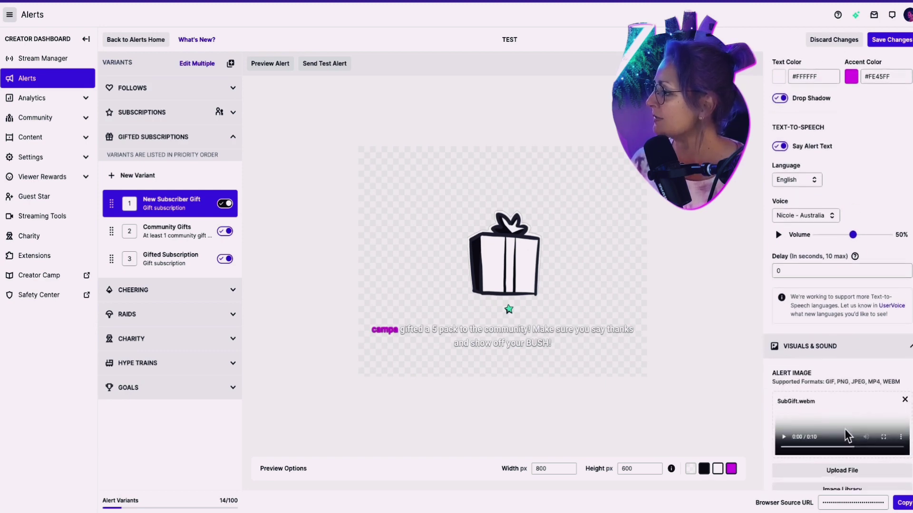
scroll(849, 323, down, 1)
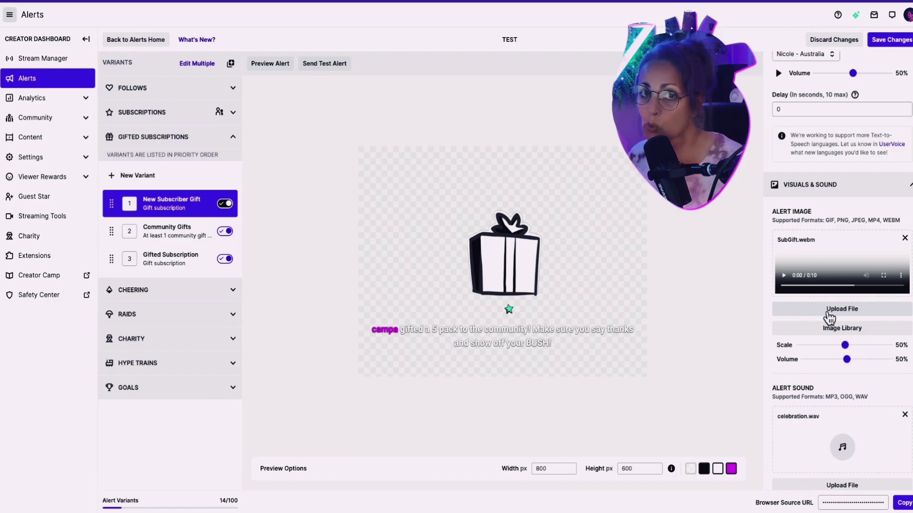
click(828, 312)
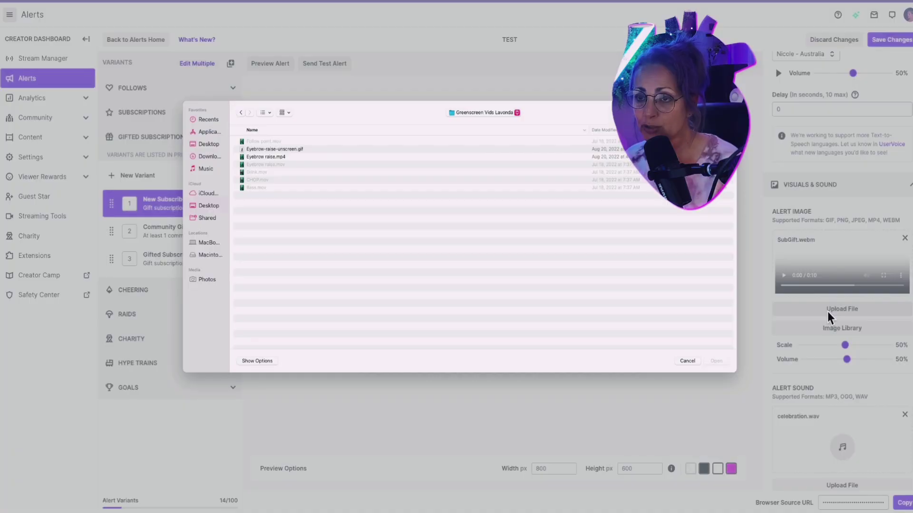
click(291, 150)
click(715, 361)
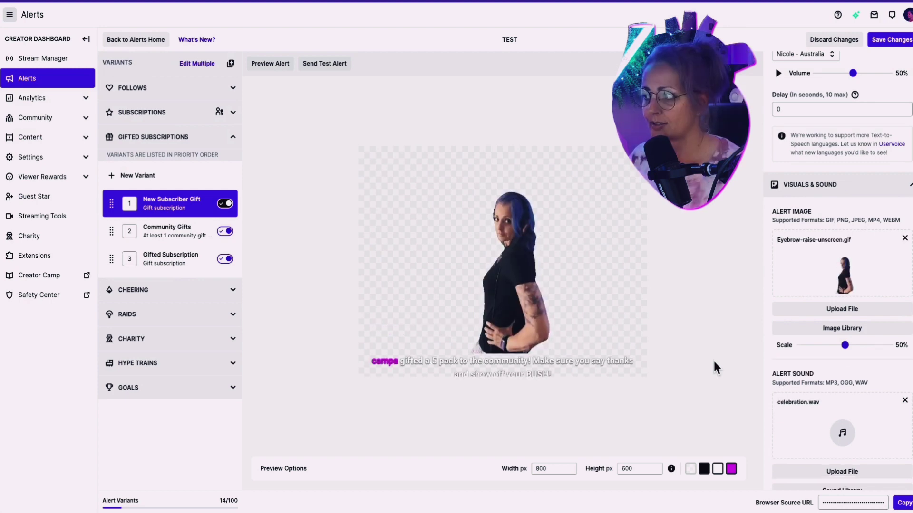
scroll(859, 400, down, 3)
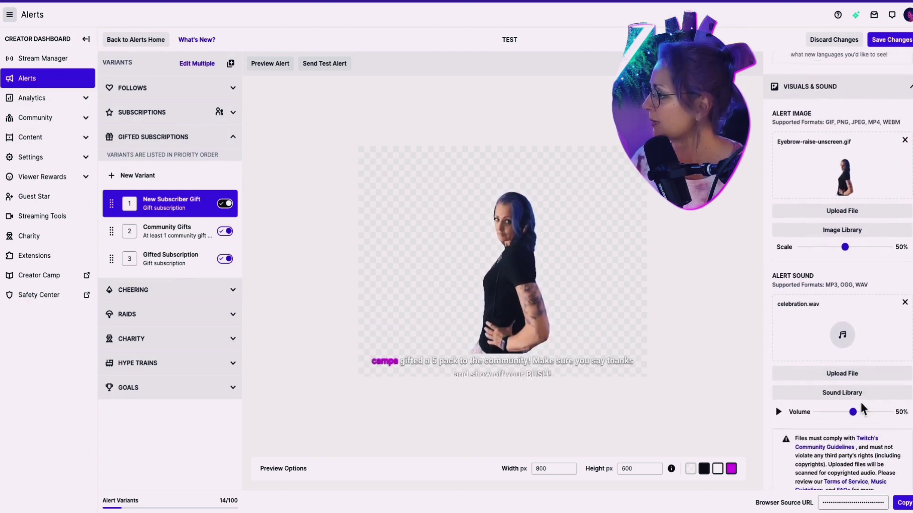
Step: Audition victory, vortex, glimmer and chirp sounds, then add chirp.wav as the gift alert's sound
click(851, 379)
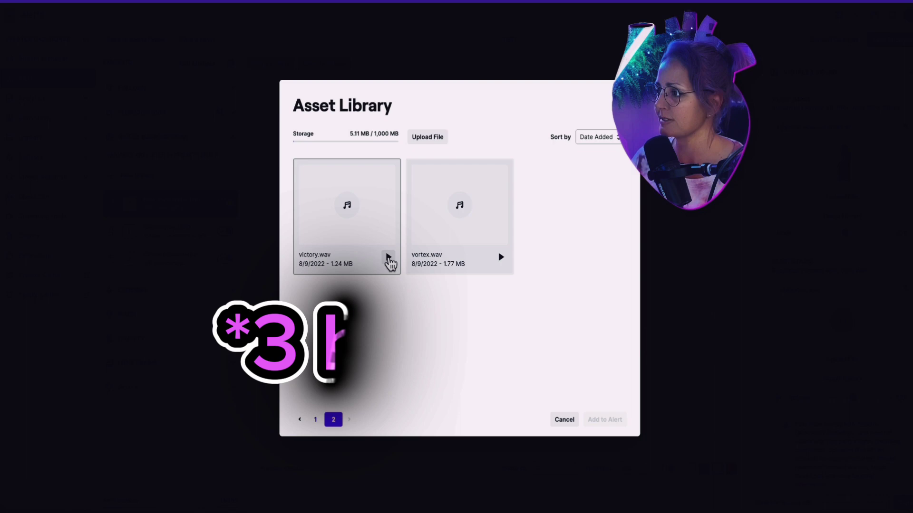
click(388, 259)
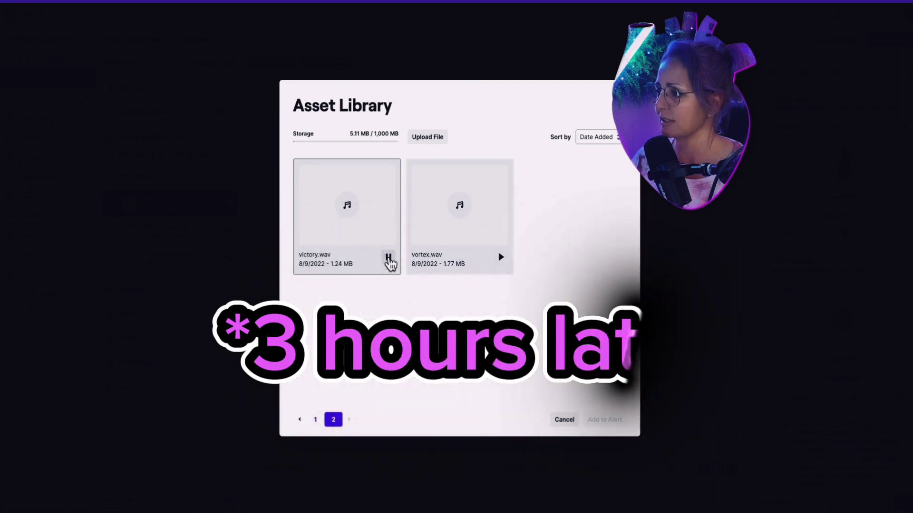
click(501, 257)
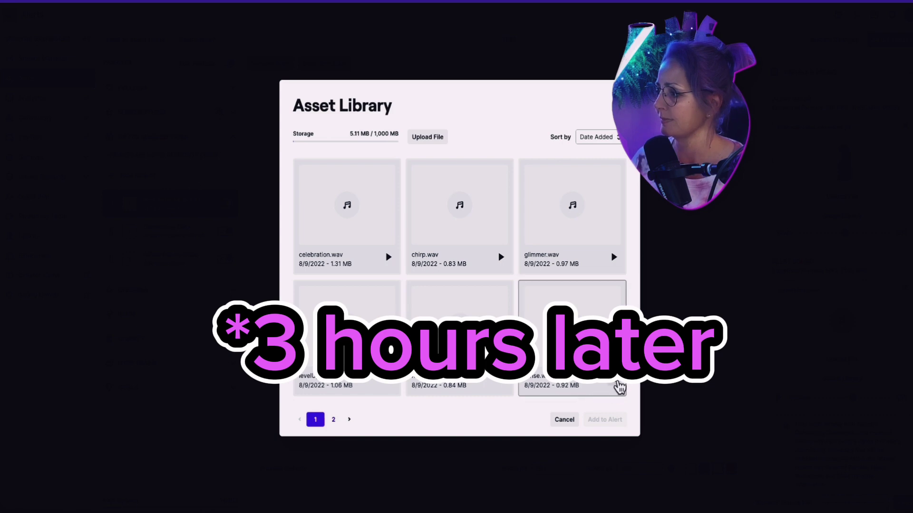
click(614, 257)
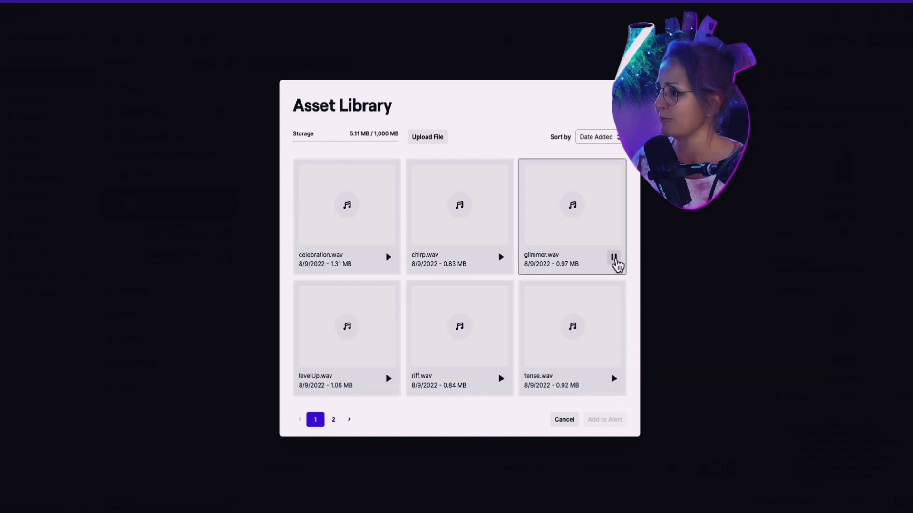
click(501, 258)
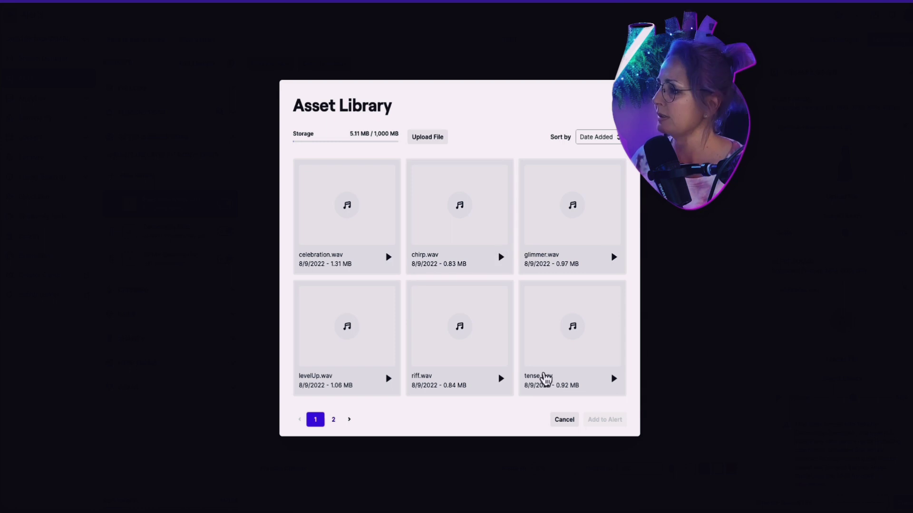
click(459, 217)
click(605, 419)
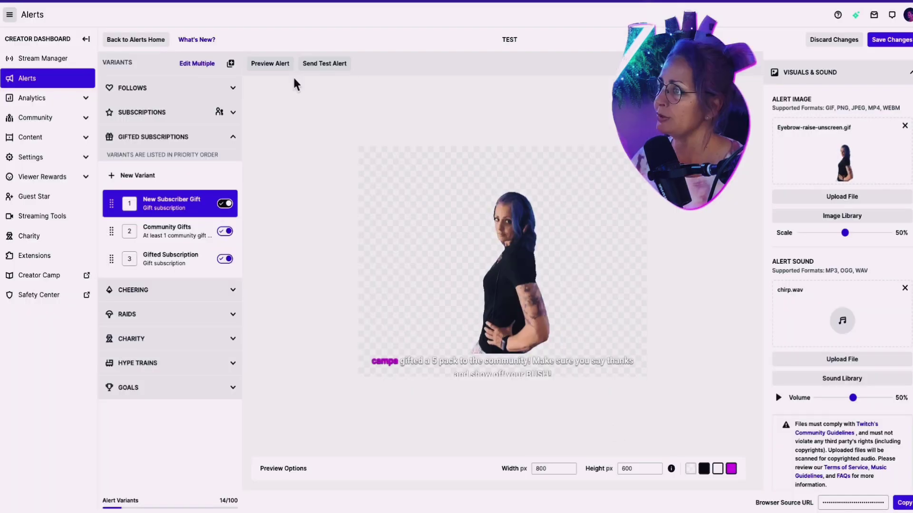
Step: Set the gift alert celebration to Flamethrower at Extreme intensity and replay the preview
click(276, 66)
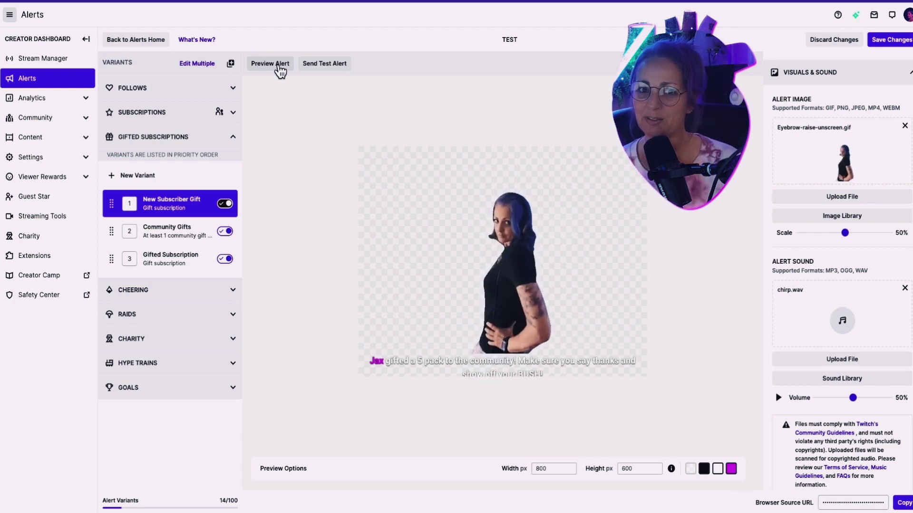
scroll(808, 309, down, 5)
click(799, 316)
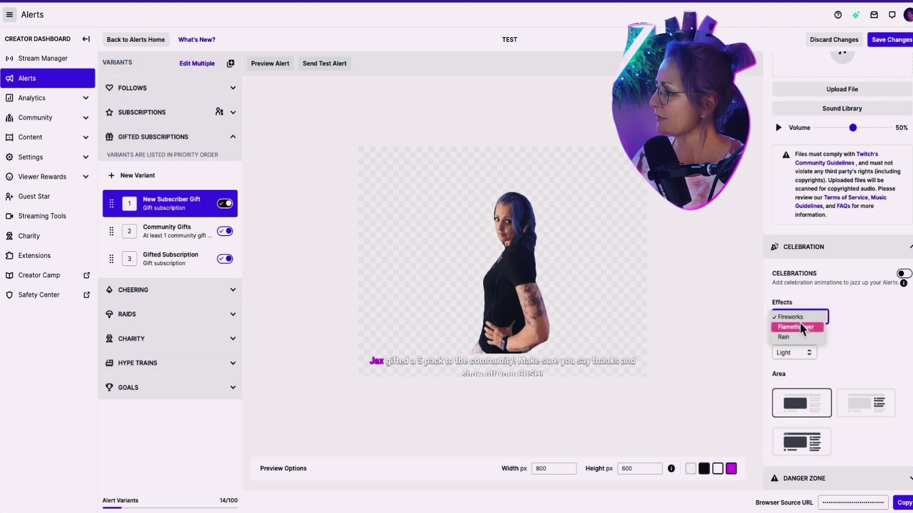
click(801, 328)
click(793, 353)
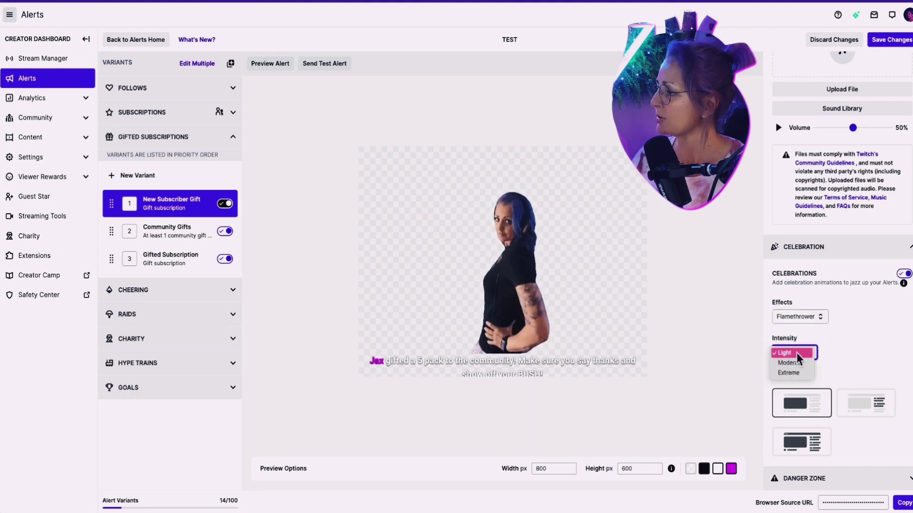
click(793, 379)
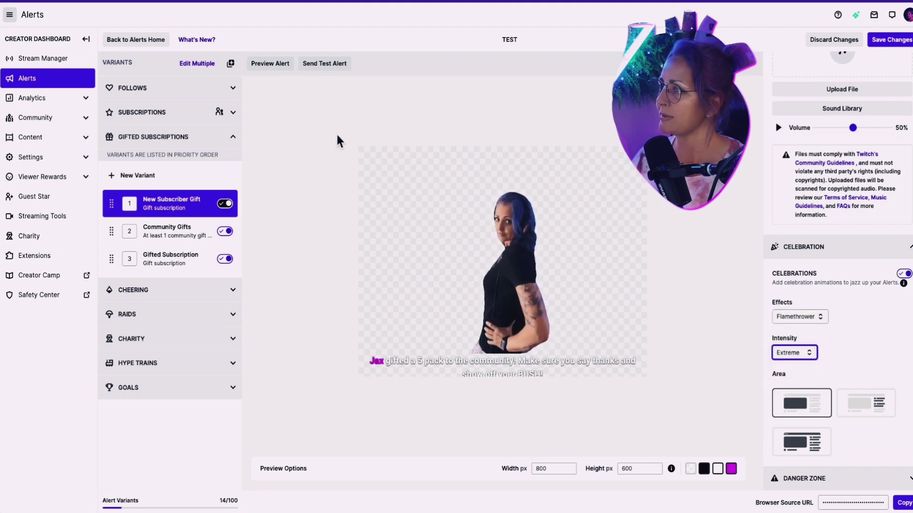
click(269, 65)
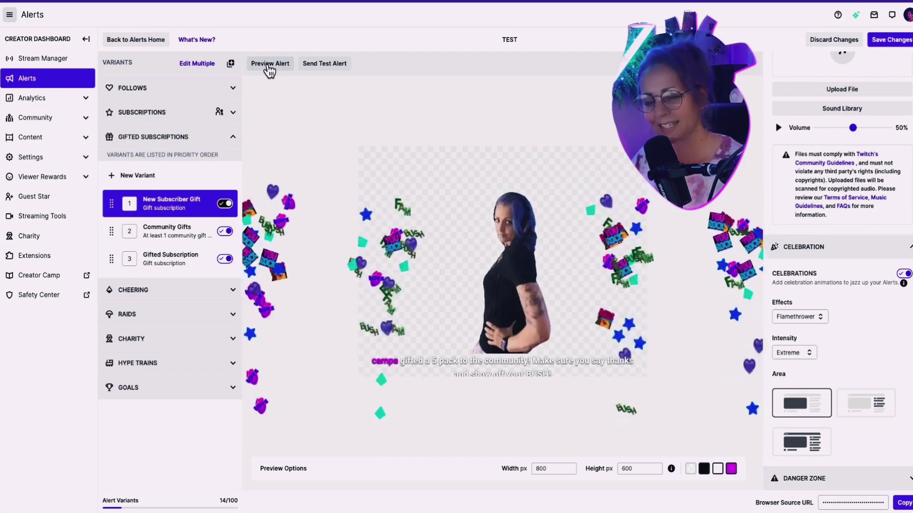
click(268, 64)
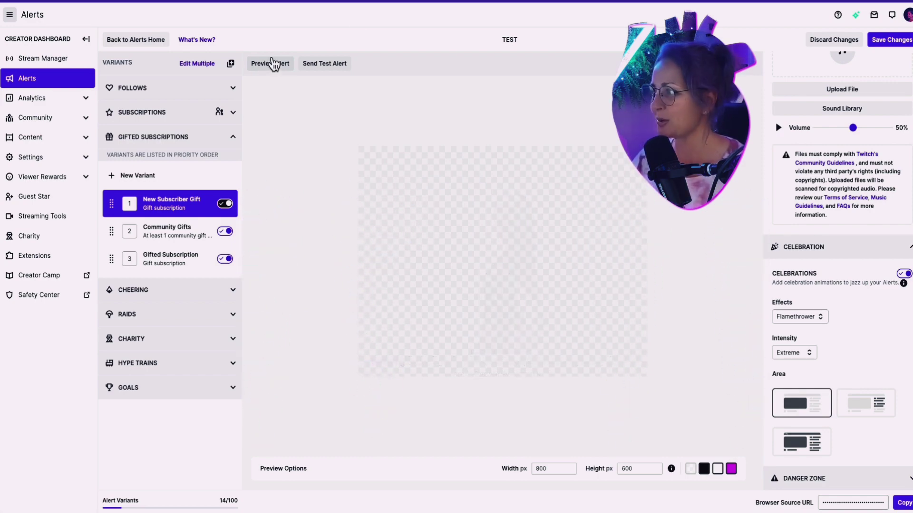
Step: Save the 5 pack variant, then browse the cheering and raid alert variants
click(892, 43)
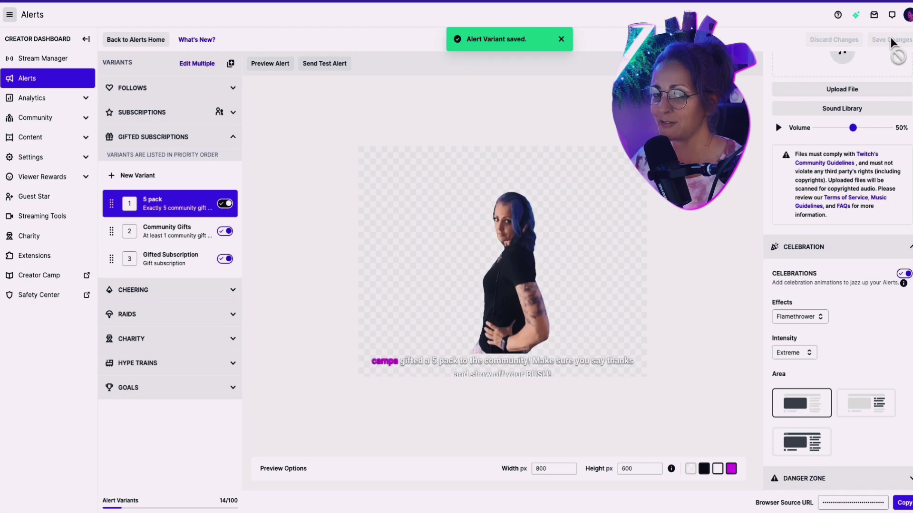
click(233, 140)
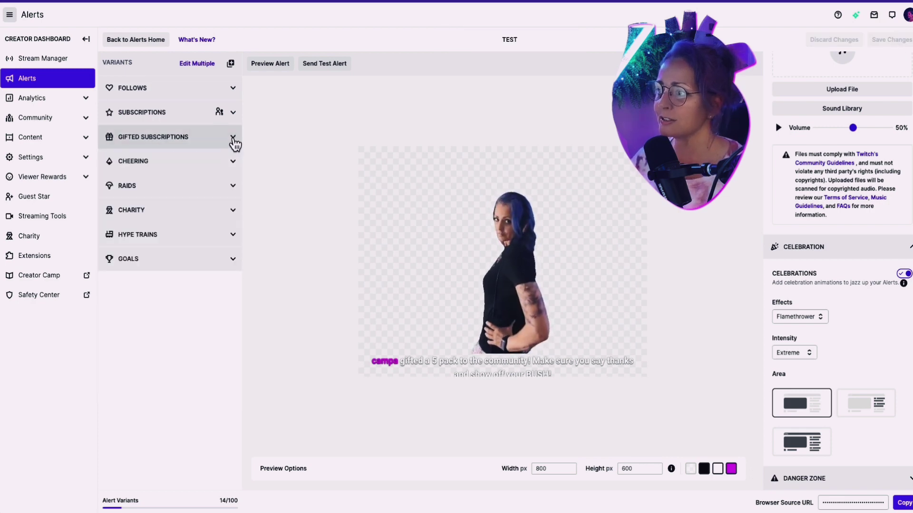
click(228, 162)
click(174, 232)
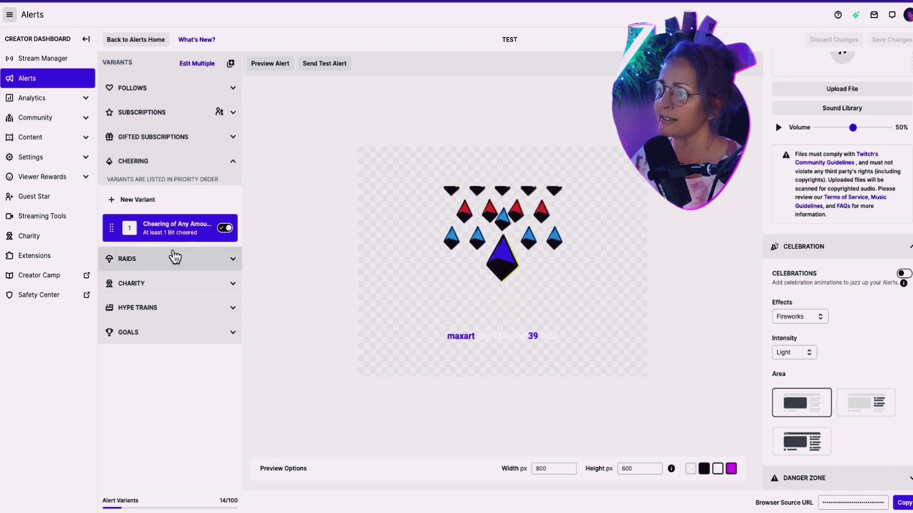
click(177, 259)
click(170, 327)
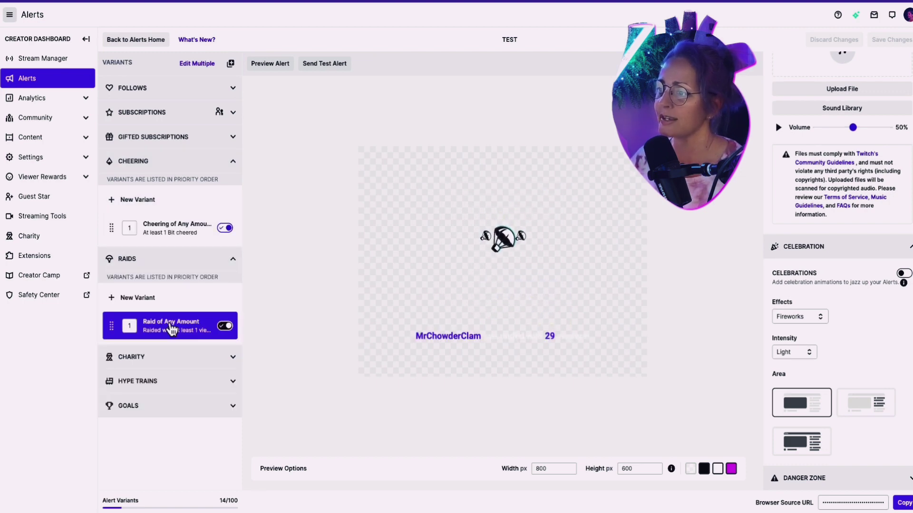
Step: Add a new charity donation variant and view the Hype Train Started and all-time-high alerts
click(172, 360)
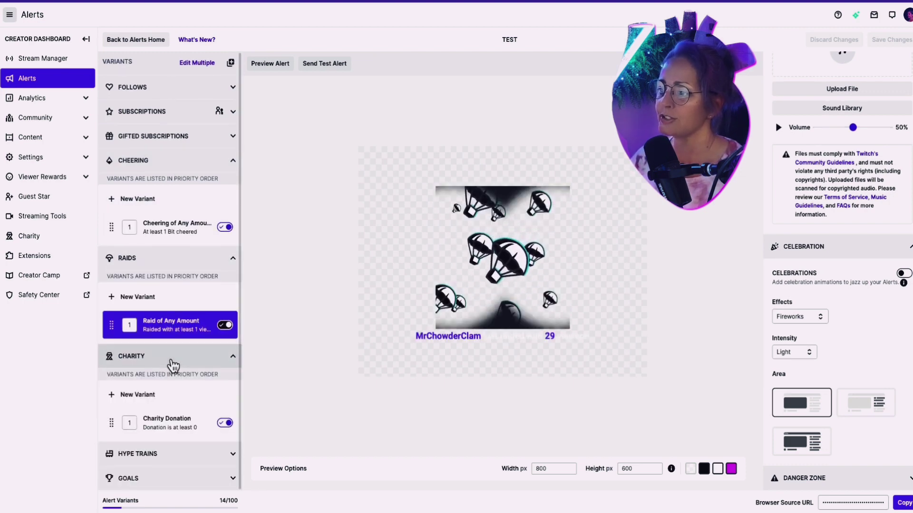
click(157, 396)
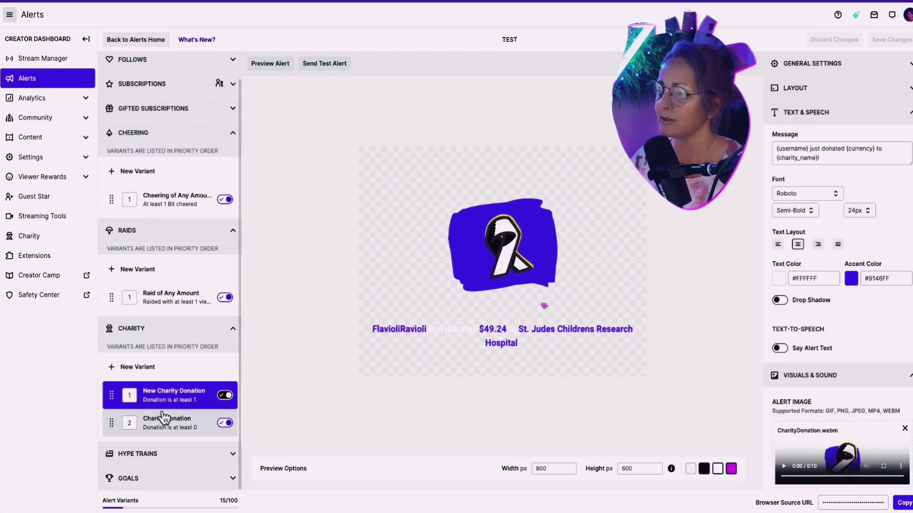
click(170, 462)
scroll(170, 463, down, 2)
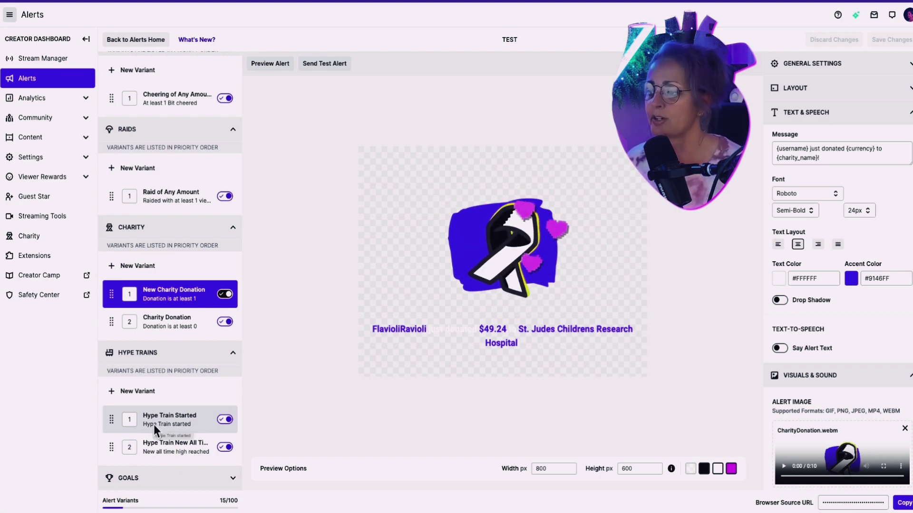
click(173, 420)
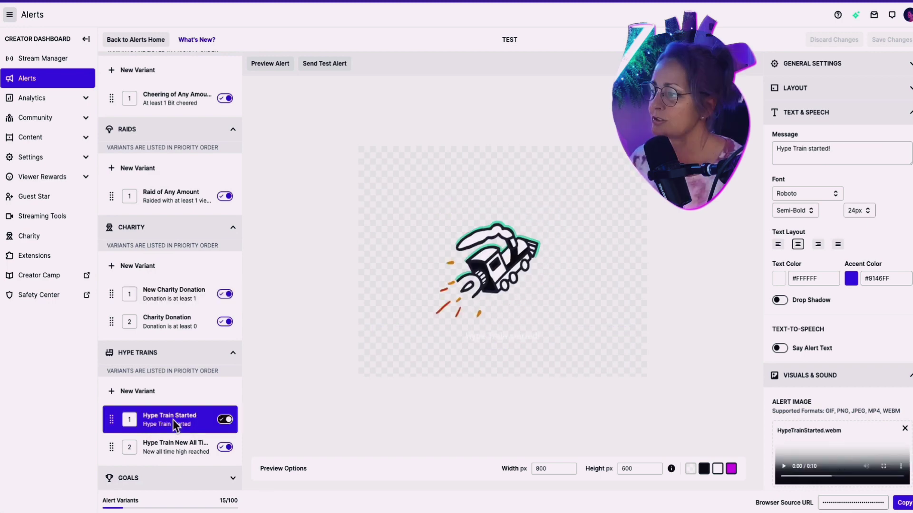
click(780, 300)
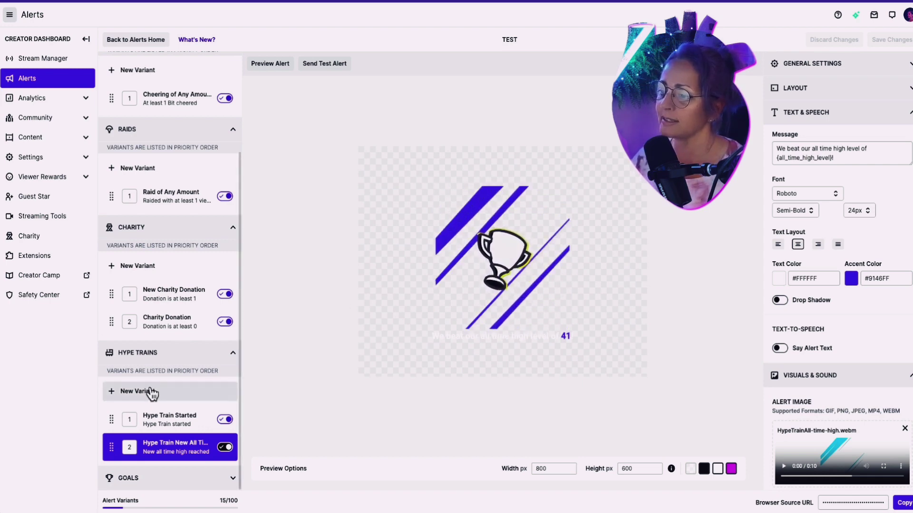
Step: View the Goal Started alert, then the Goal Reached alert
click(195, 486)
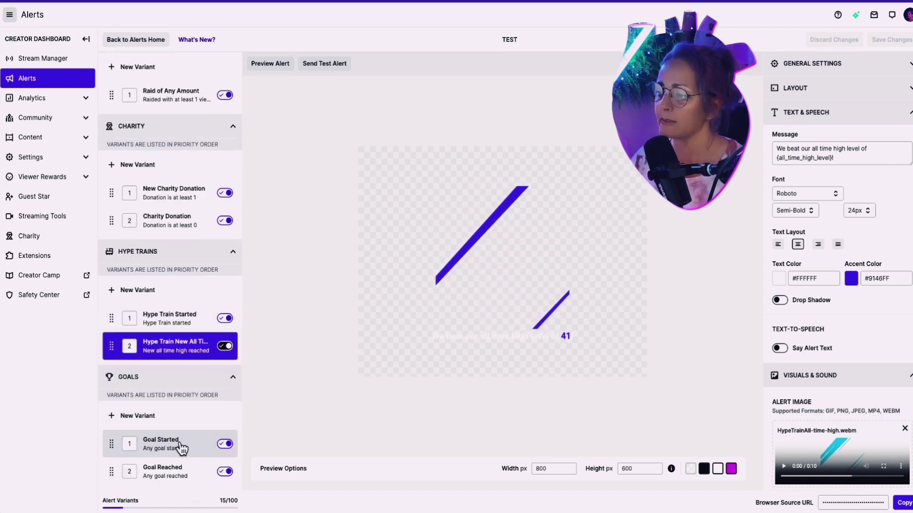
click(179, 445)
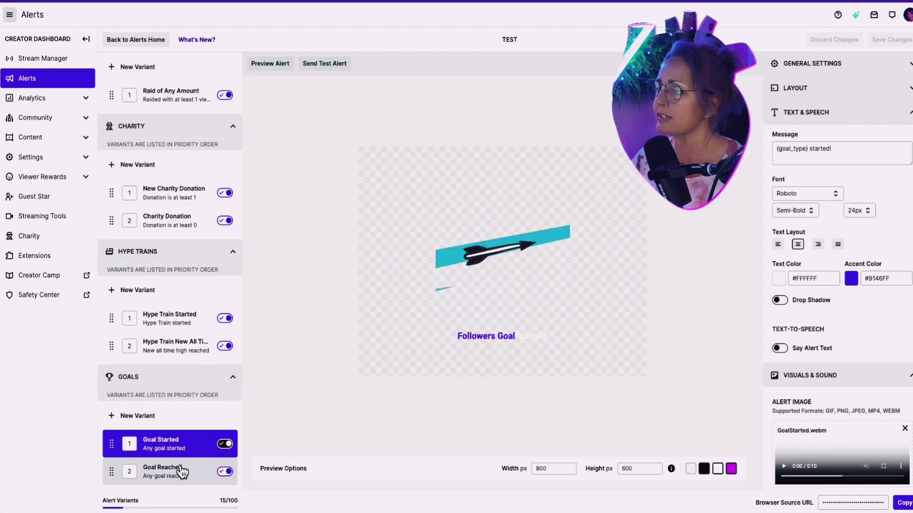
click(182, 473)
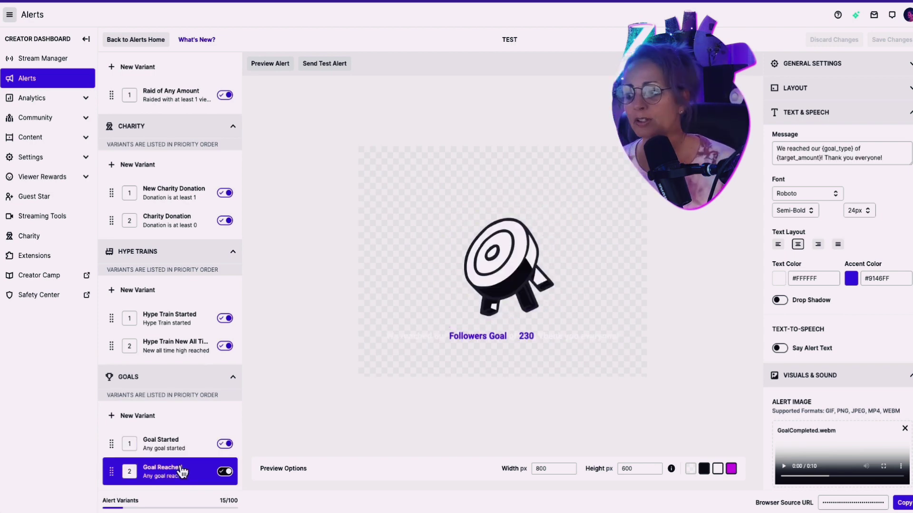